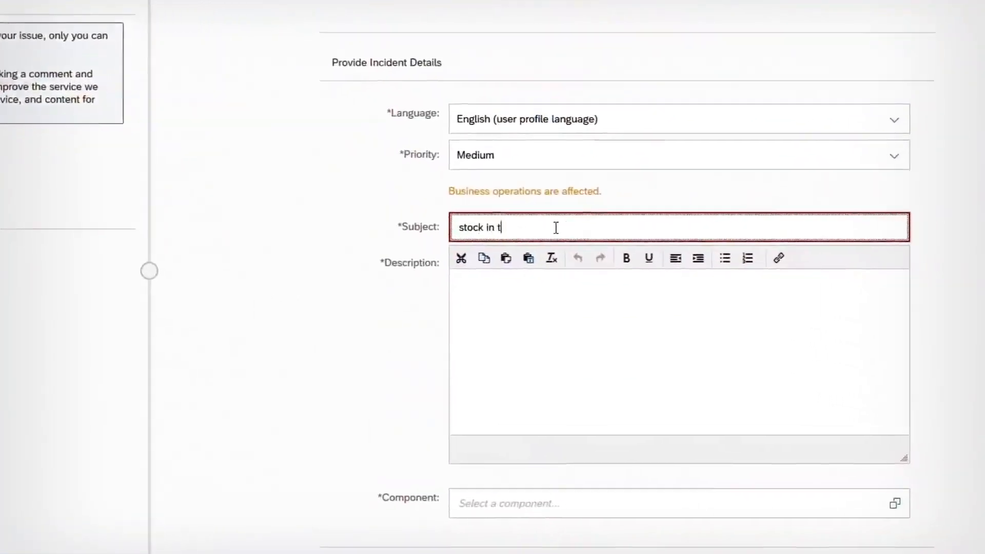
type("tock issue")
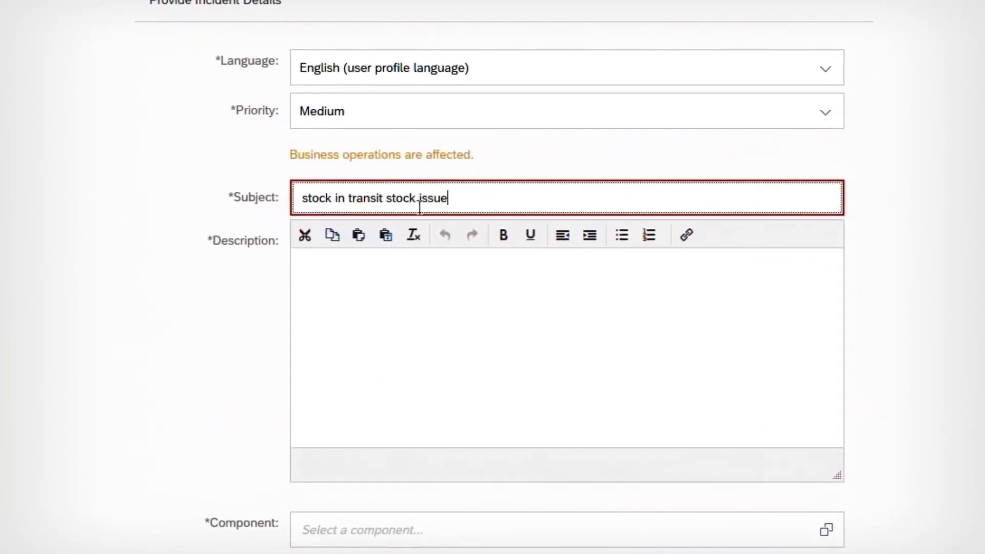
Fill the incident description and set the component to MM-IM-ST-PO.
left_click(419, 277)
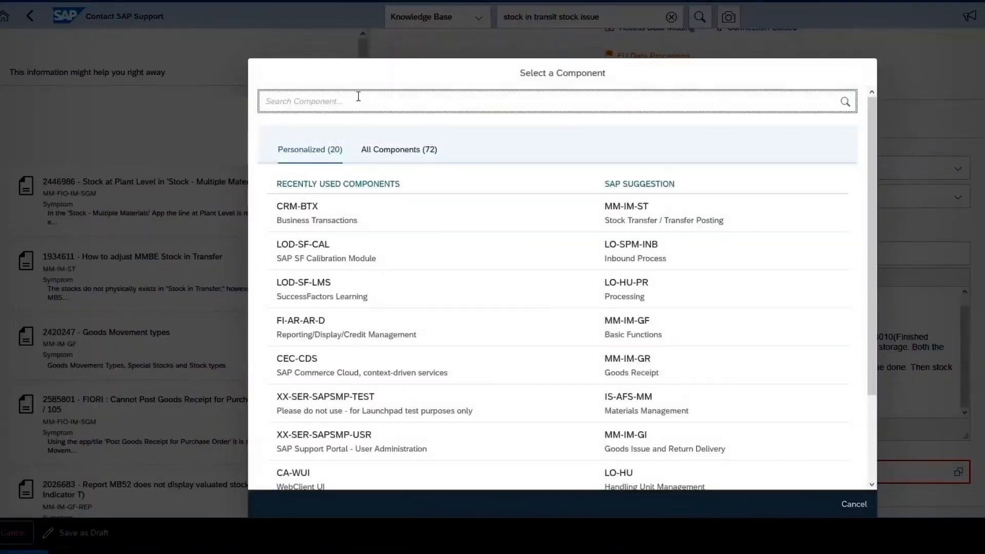
type("MM-IM-ST-PO")
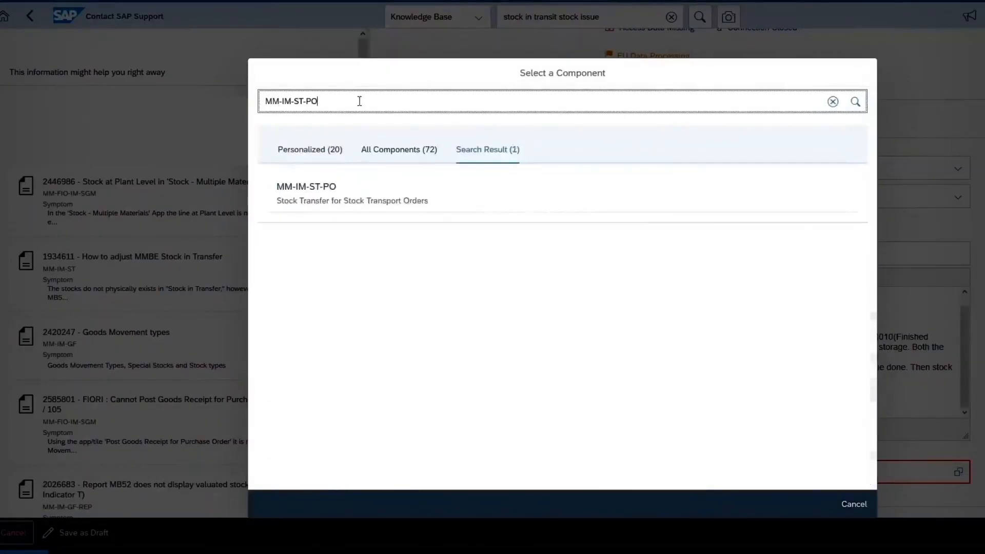
left_click(308, 202)
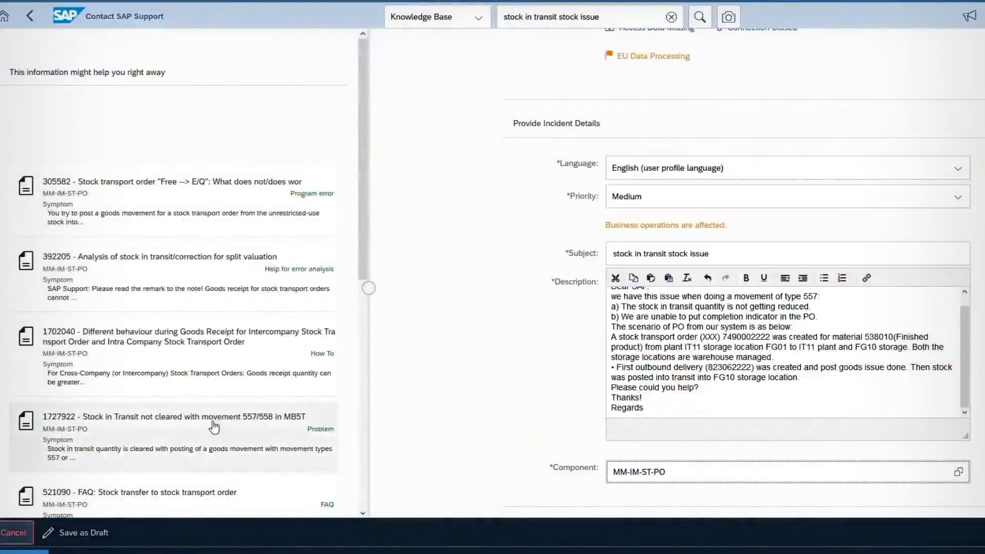
View knowledge article 1727922 on stock in transit not cleared by movements 557/558.
left_click(212, 422)
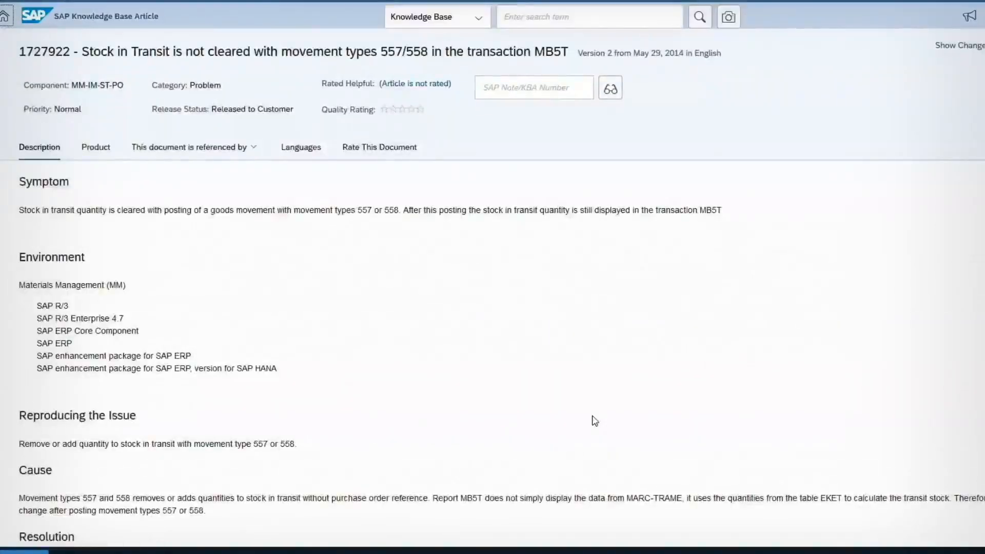